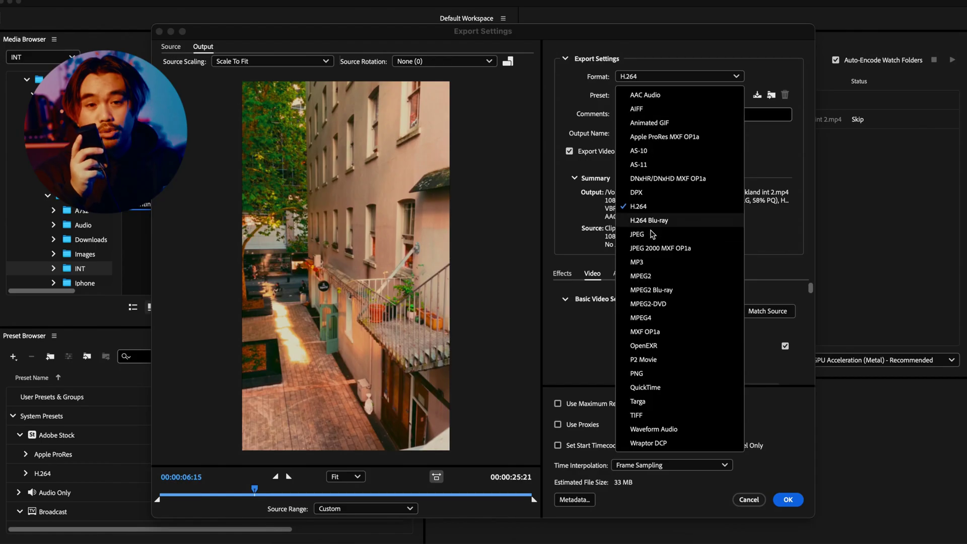
- Export the clip as a JPEG sequence at 8 fps instead of the source frame rate
click(637, 234)
scroll(755, 322, down, 5)
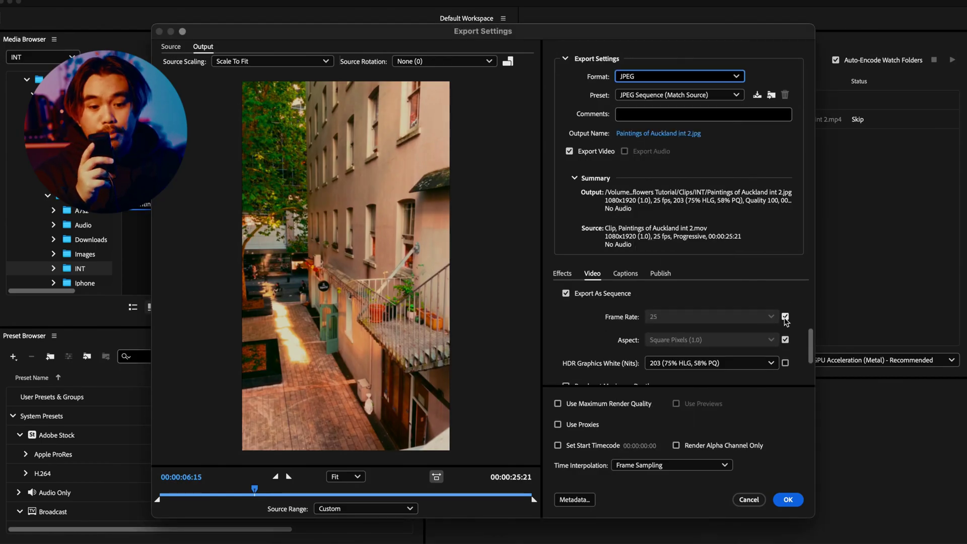
click(785, 316)
click(755, 316)
click(670, 71)
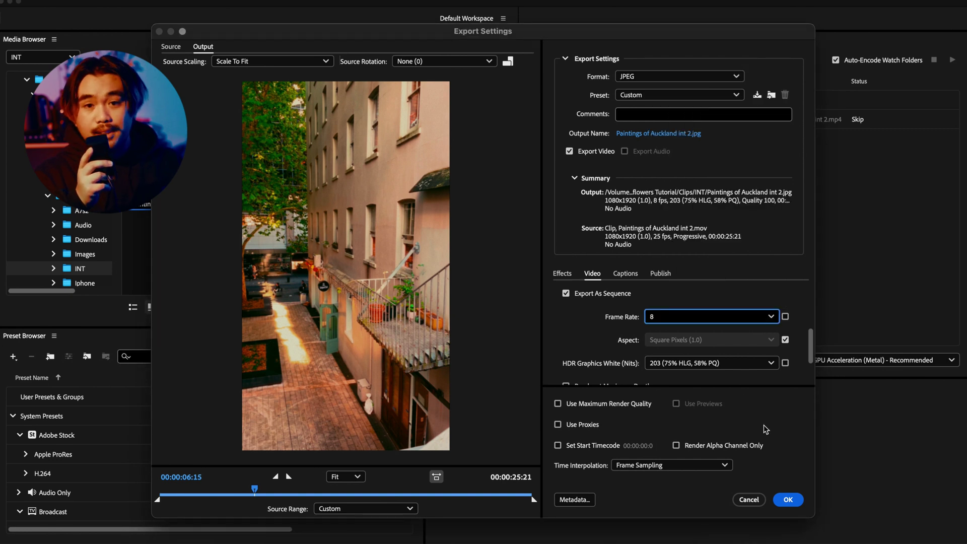
click(787, 499)
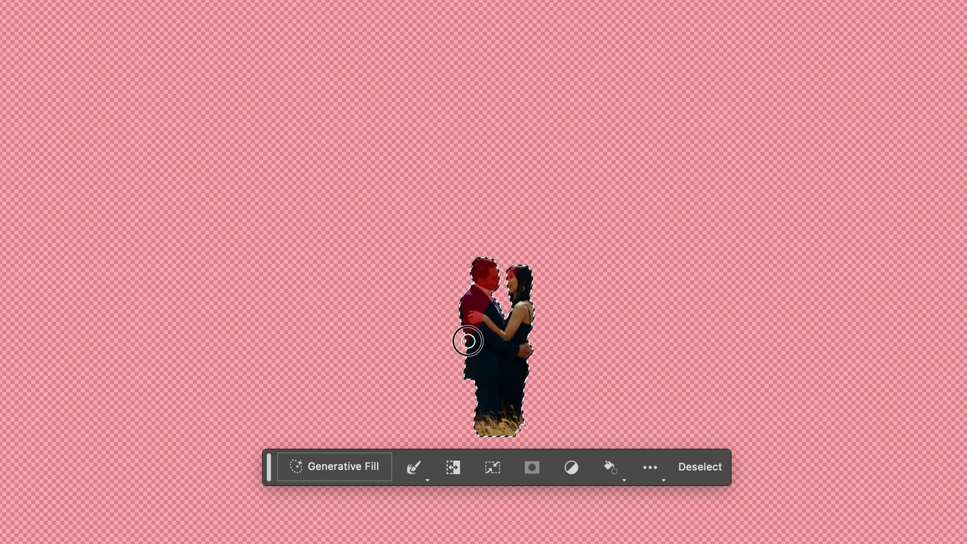
- Extend the quick mask over the couple and browse to the third oil-painting variation
mouse_move(468, 341)
mouse_down()
mouse_move(516, 293)
mouse_move(488, 407)
mouse_move(534, 292)
mouse_move(453, 298)
mouse_up()
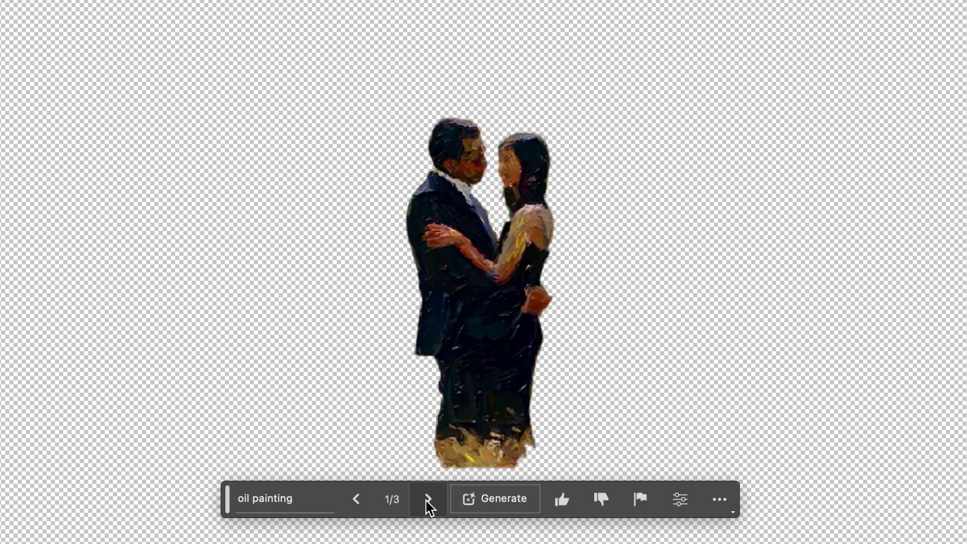
click(428, 506)
click(429, 506)
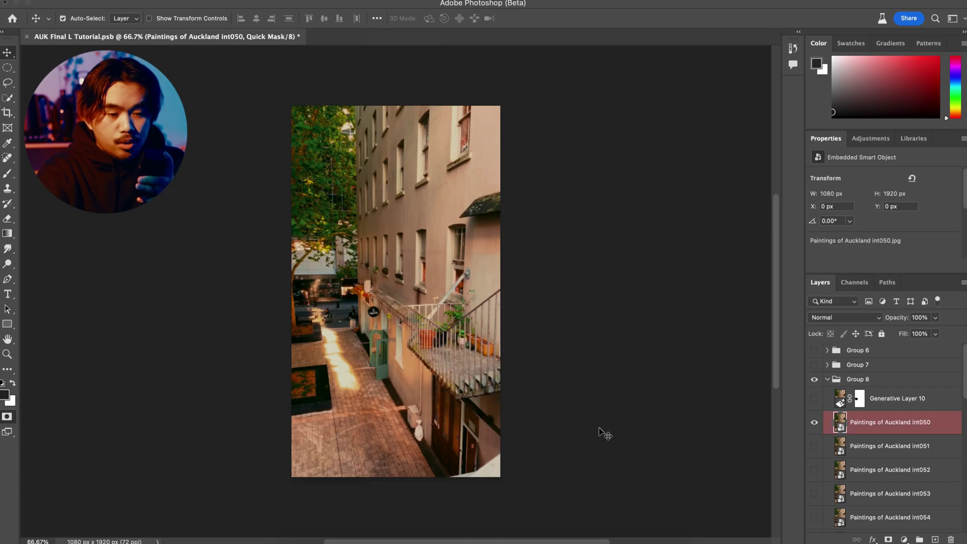
- Keep a near-black foreground colour and draw a quick-mask rectangle over the whole alley frame
click(4, 392)
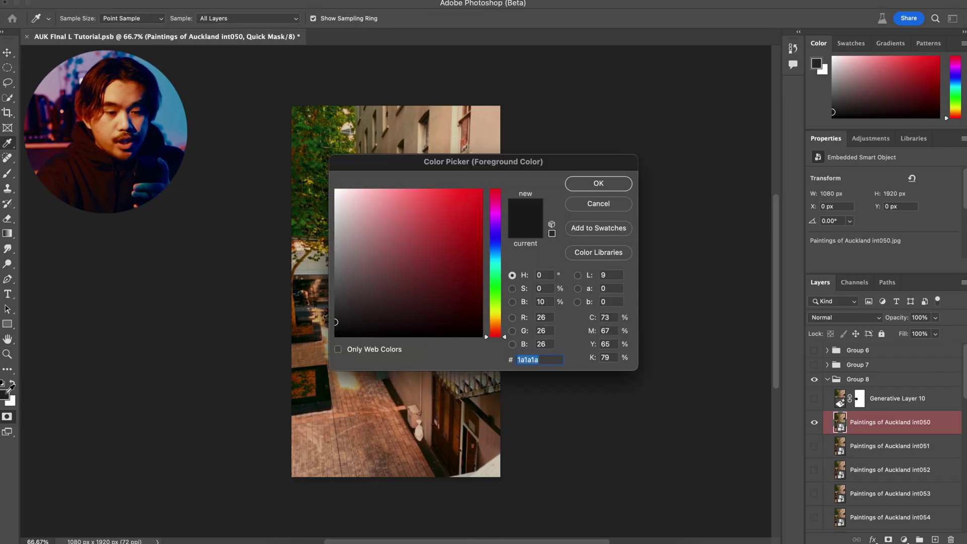
double_click(542, 301)
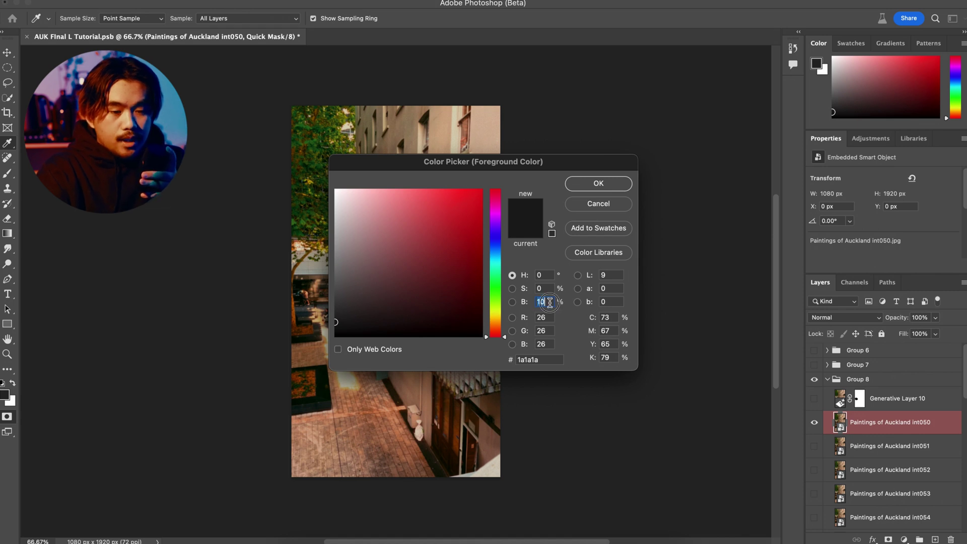
click(612, 180)
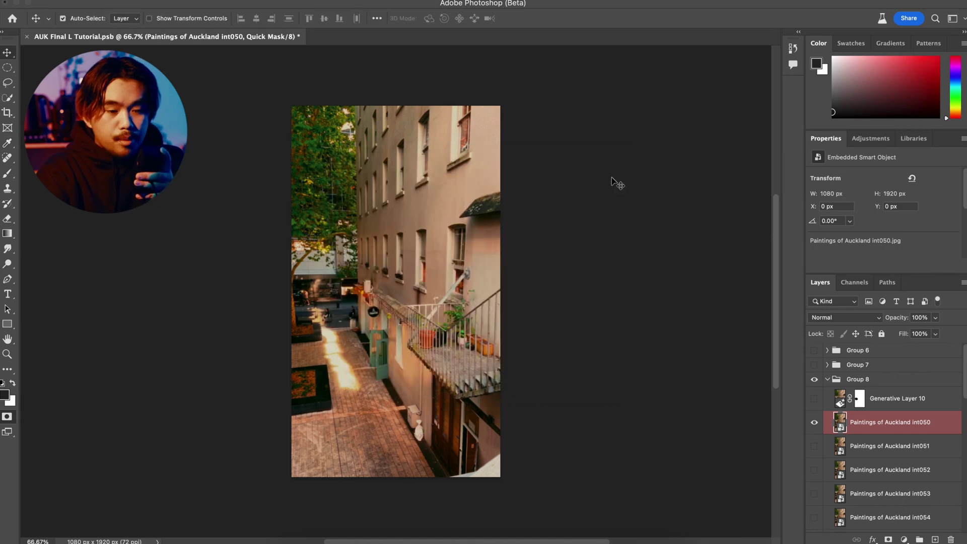
click(7, 323)
drag(276, 96, 503, 446)
- Generate an 'oil painting' Generative Fill over the alley frame and target Generative Layer 27's mask
key(q)
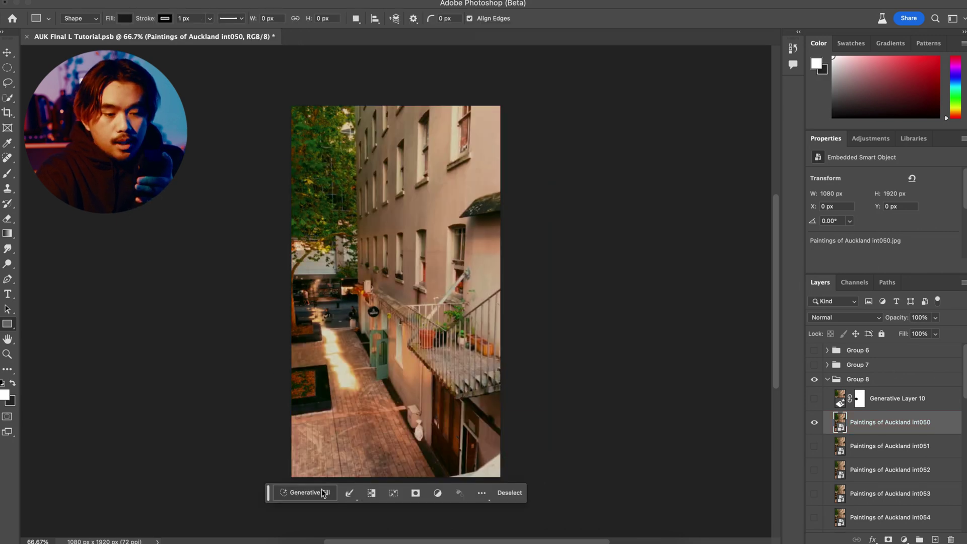
click(322, 492)
text(oil painting)
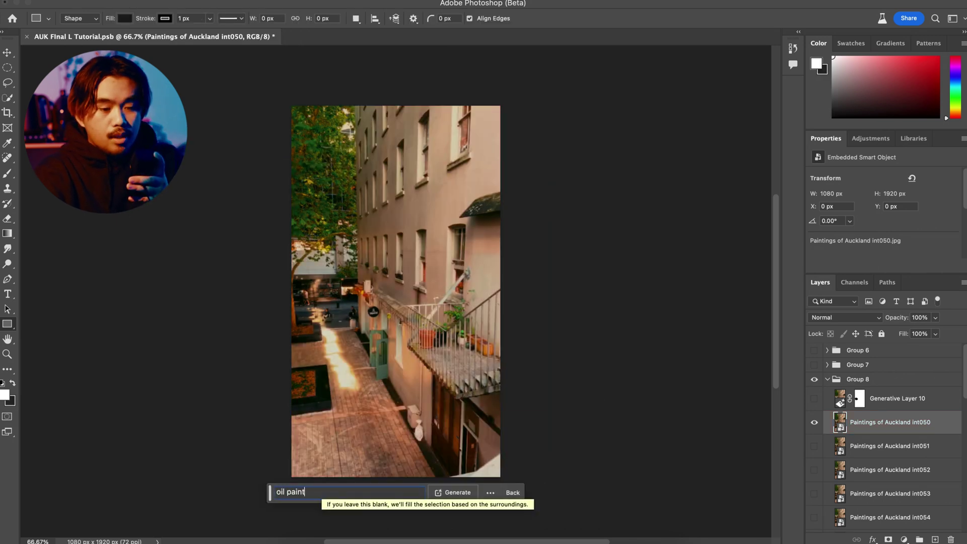
click(453, 492)
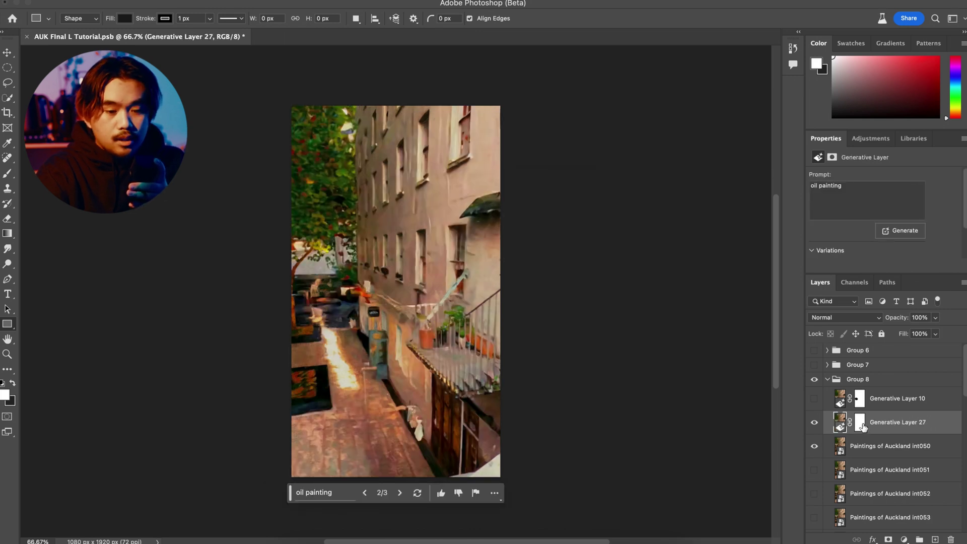
click(860, 426)
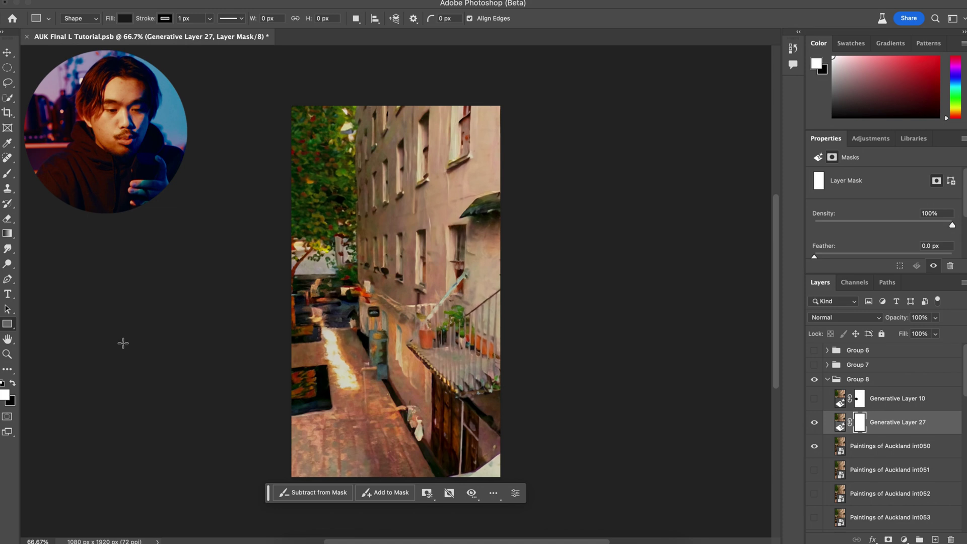
- Brush black over the parked cars on Generative Layer 27's mask and hide frame int050
click(8, 173)
click(13, 382)
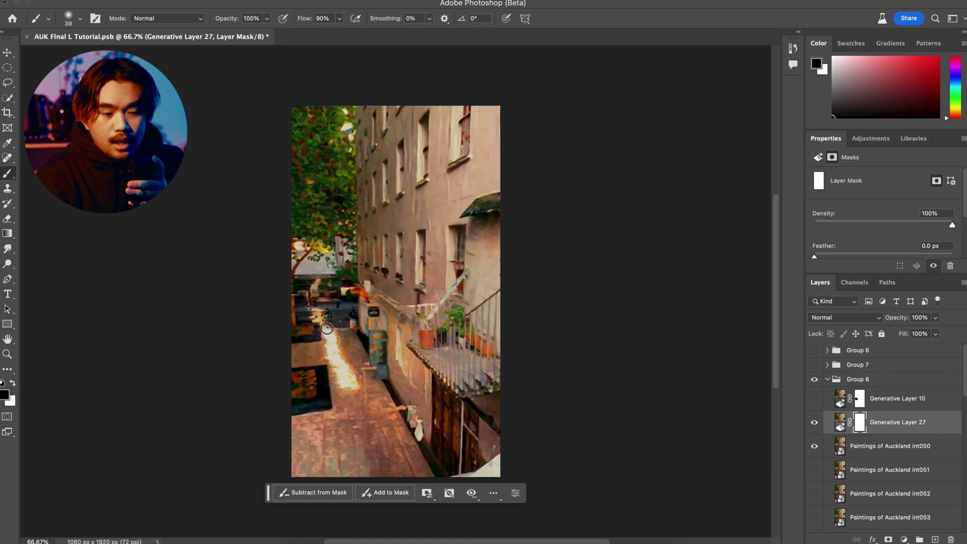
click(814, 446)
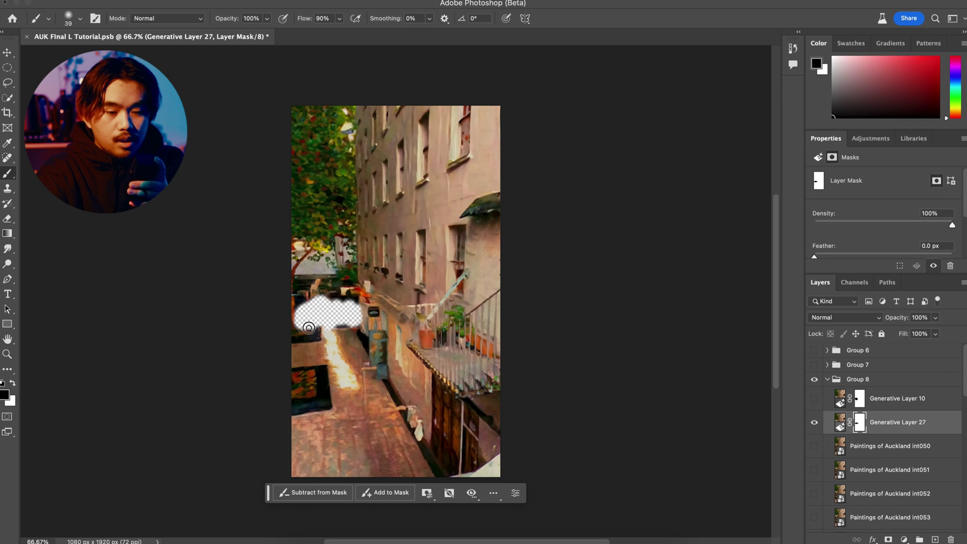
- Re-show int050, hide frames int056–int059, then restore int057–int059
click(814, 445)
scroll(814, 443, down, 8)
click(815, 376)
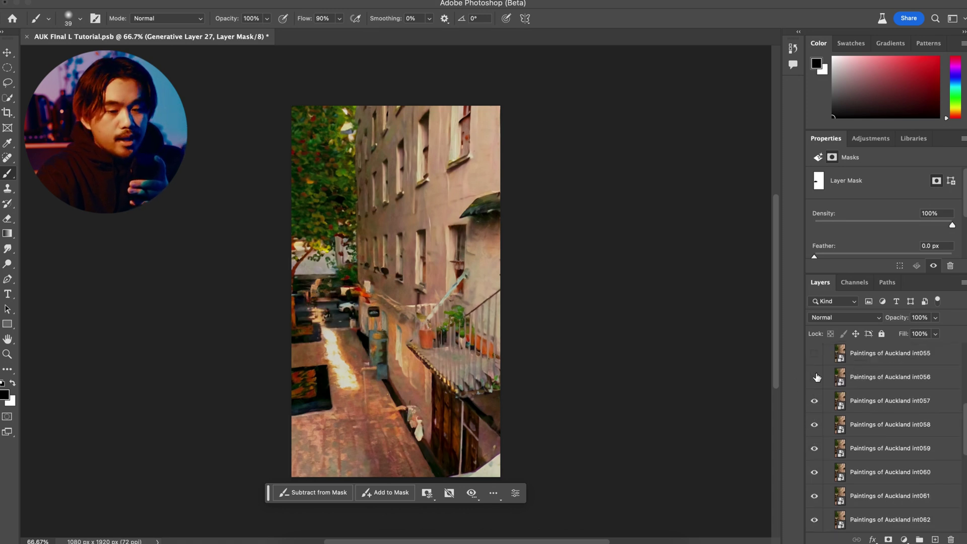
click(814, 400)
click(818, 425)
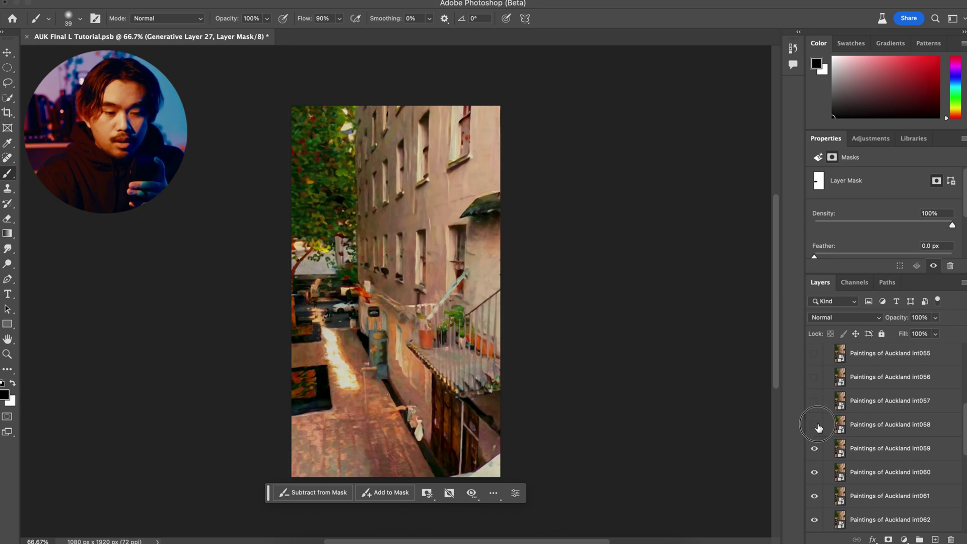
click(814, 449)
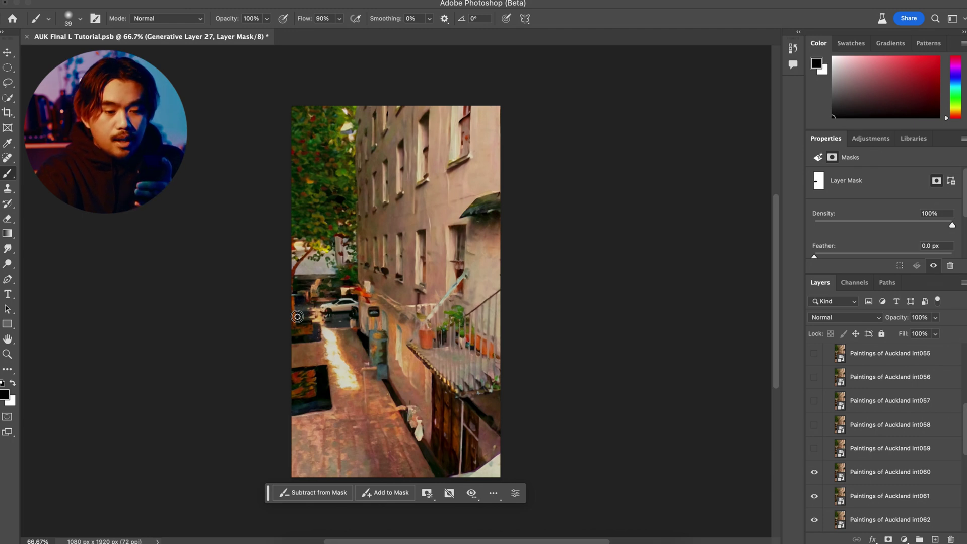
drag(813, 449, 815, 402)
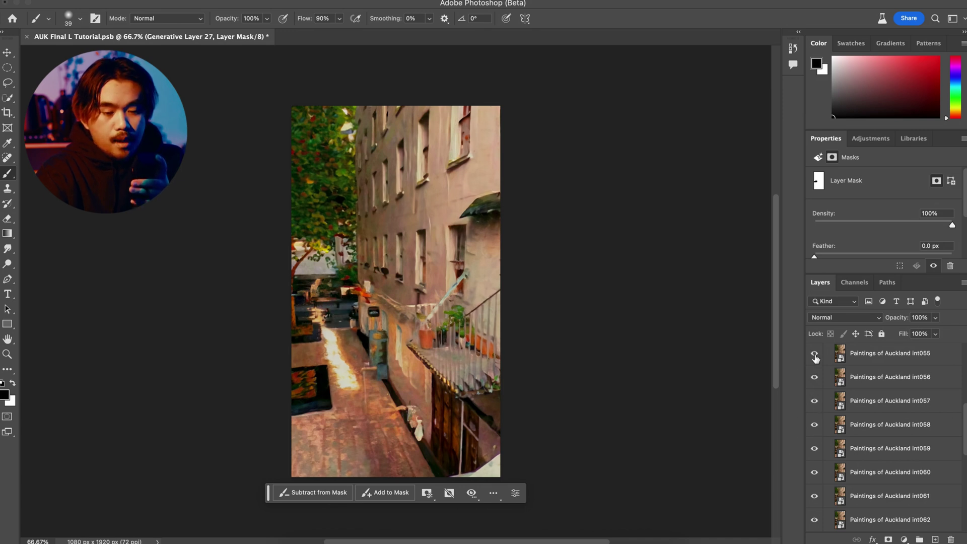
- Hide neighbouring frames int056–int062 and toggle int063–int065 so int061 shows under the car patch
click(814, 374)
click(816, 401)
click(814, 424)
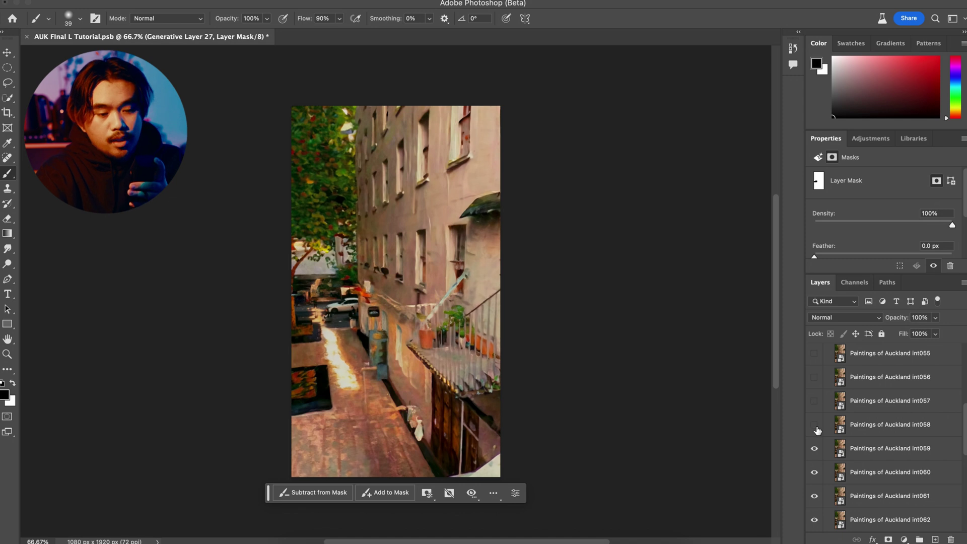
scroll(817, 409, down, 3)
click(814, 409)
click(815, 457)
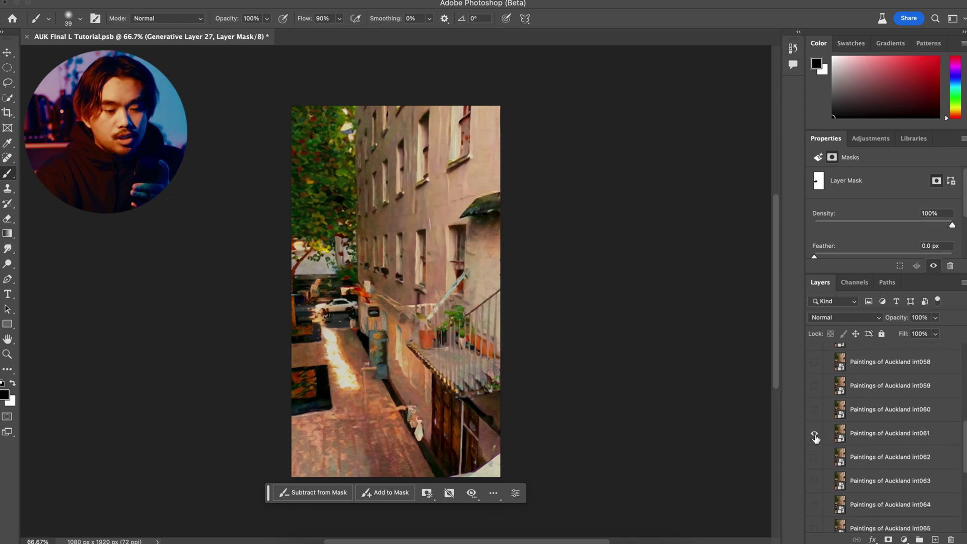
click(814, 433)
click(814, 528)
click(814, 504)
click(814, 481)
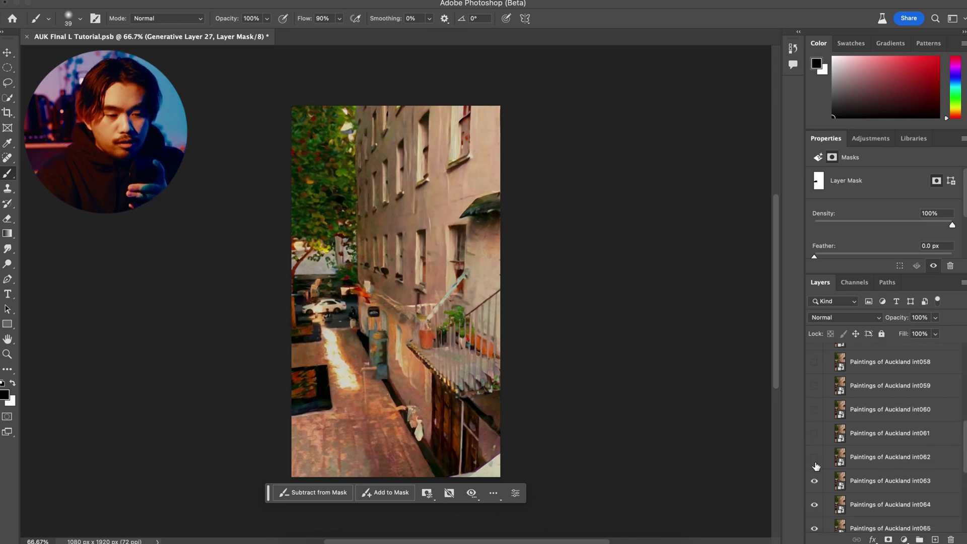
click(814, 433)
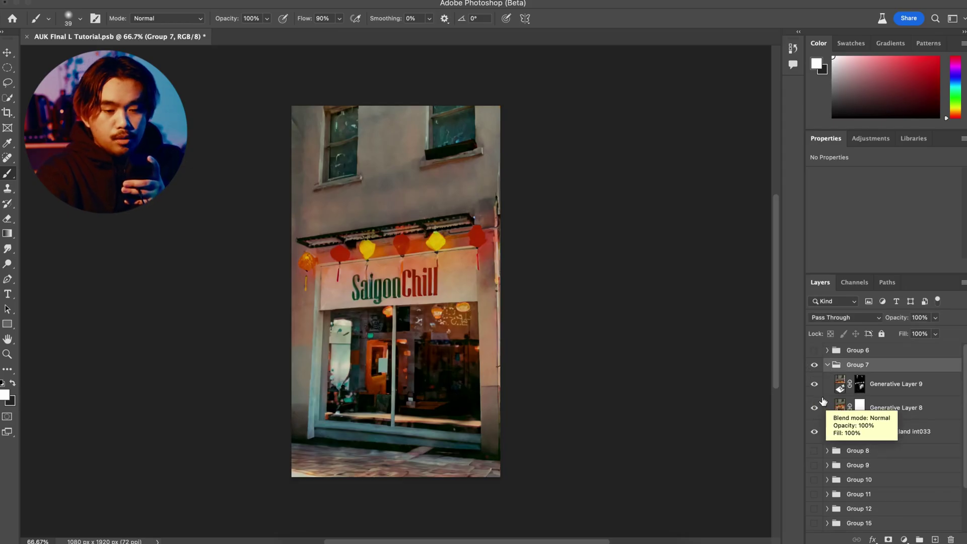
- In Group 7, hide Generative Layer 9, show the painterly Generative Layer 8, and select it
click(815, 384)
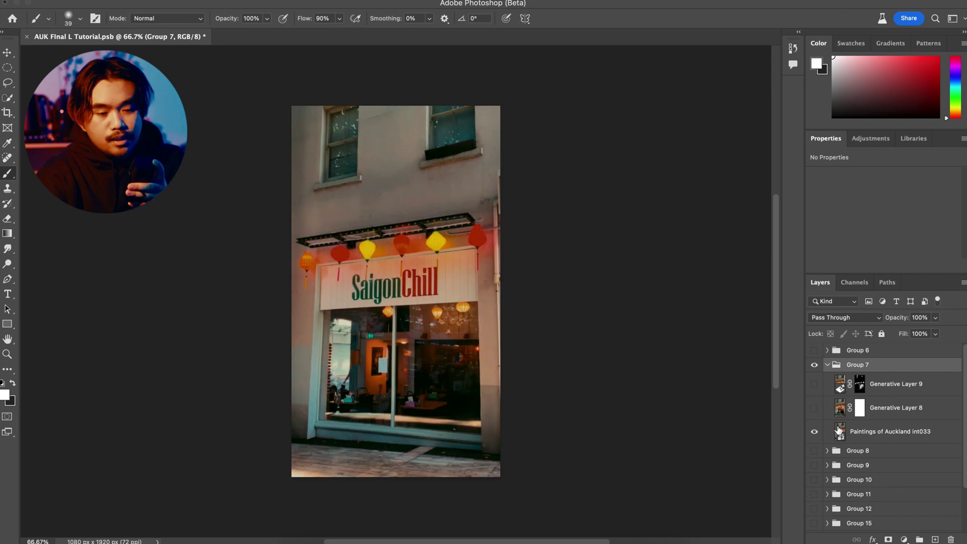
click(838, 429)
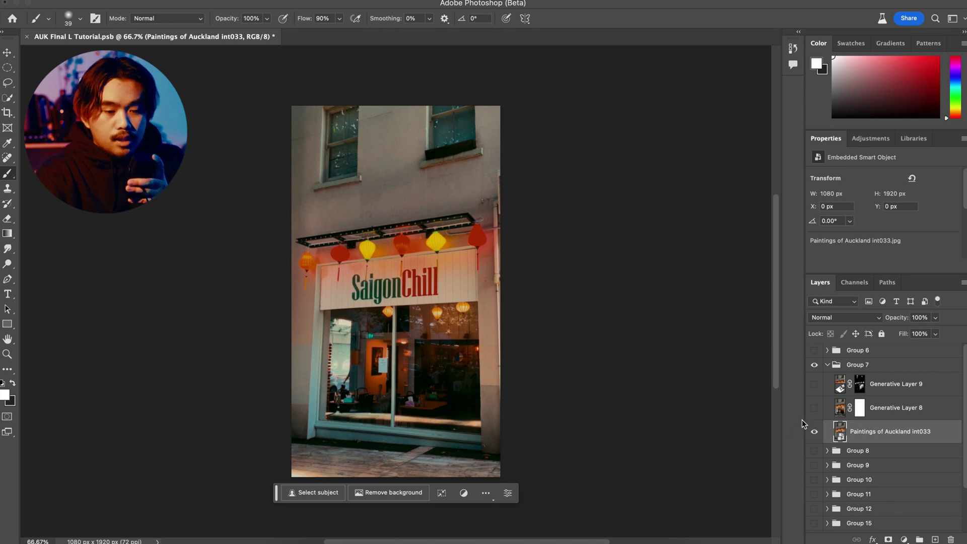
click(814, 408)
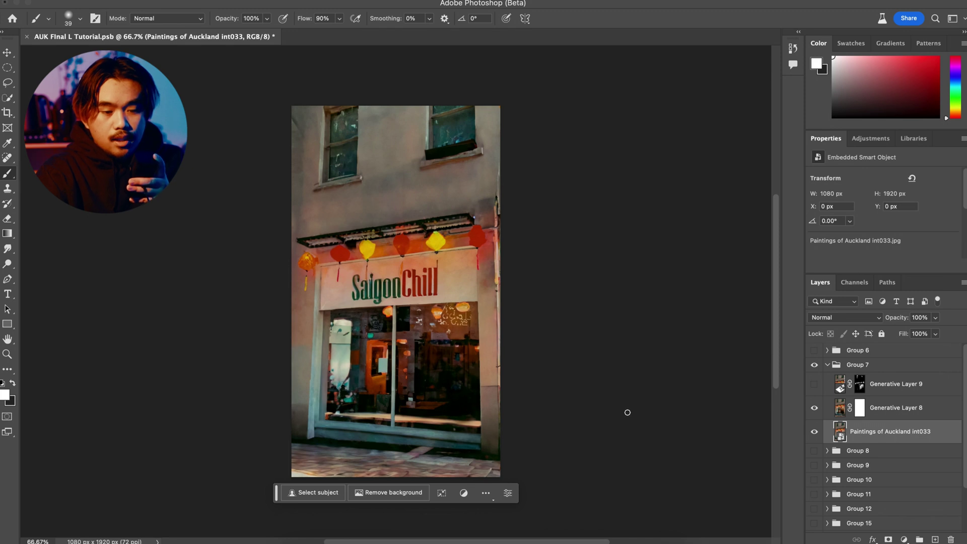
scroll(320, 285, up, 3)
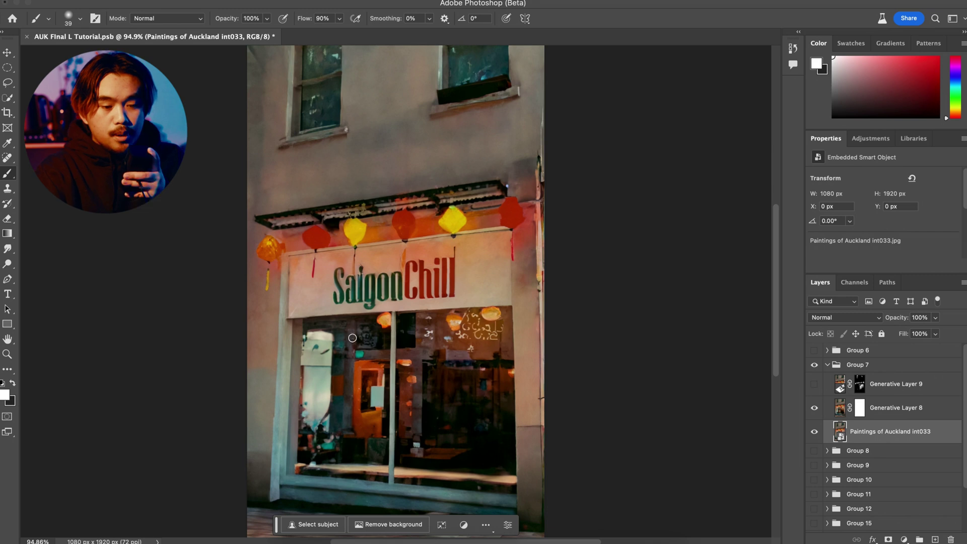
click(829, 409)
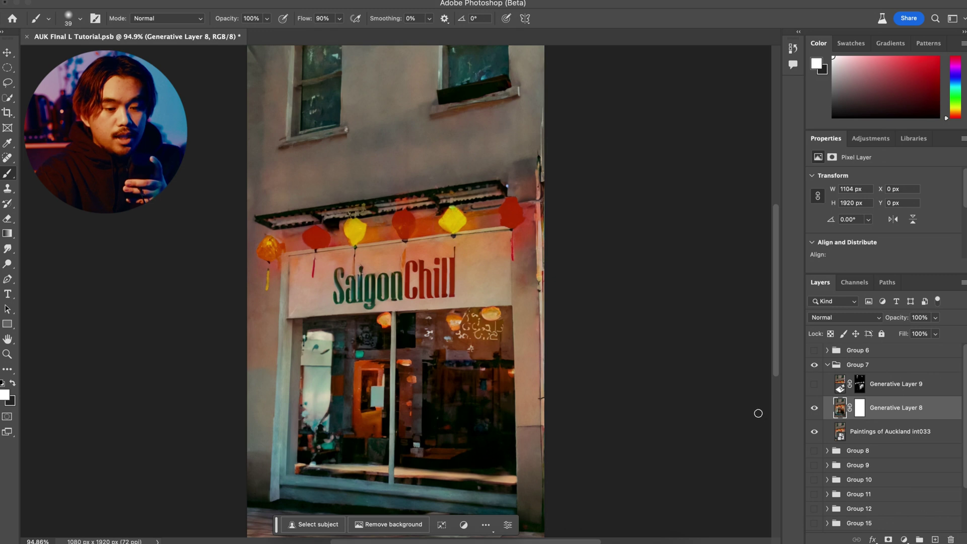
- Hide Generative Layer 8, select int033, and enter Quick Mask with a near-black foreground (brightness 3)
click(815, 408)
click(866, 431)
key(q)
key(d)
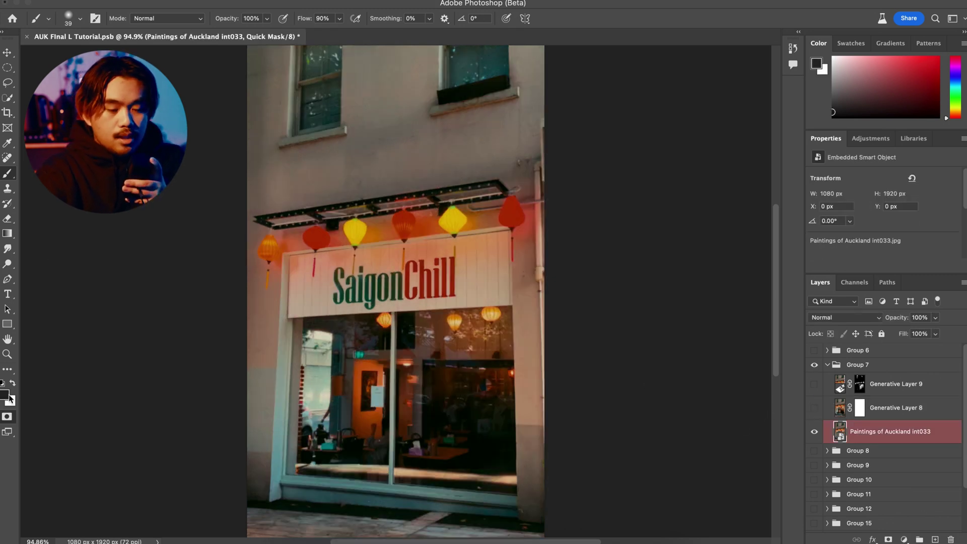
click(6, 394)
click(544, 302)
text(3)
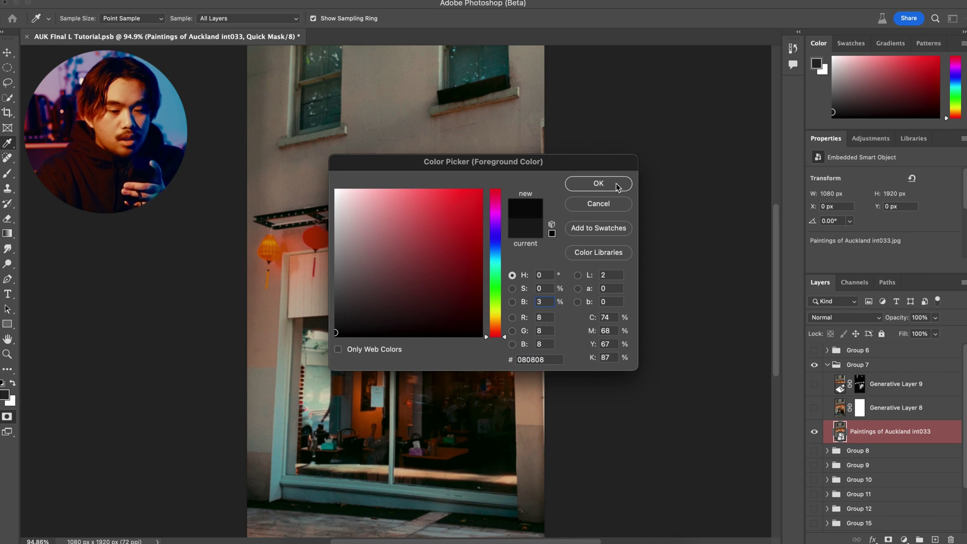
click(598, 183)
- Mask the whole storefront frame and move the resulting Generative Layer 28 above Generative Layer 8
key(u)
scroll(228, 148, down, 2)
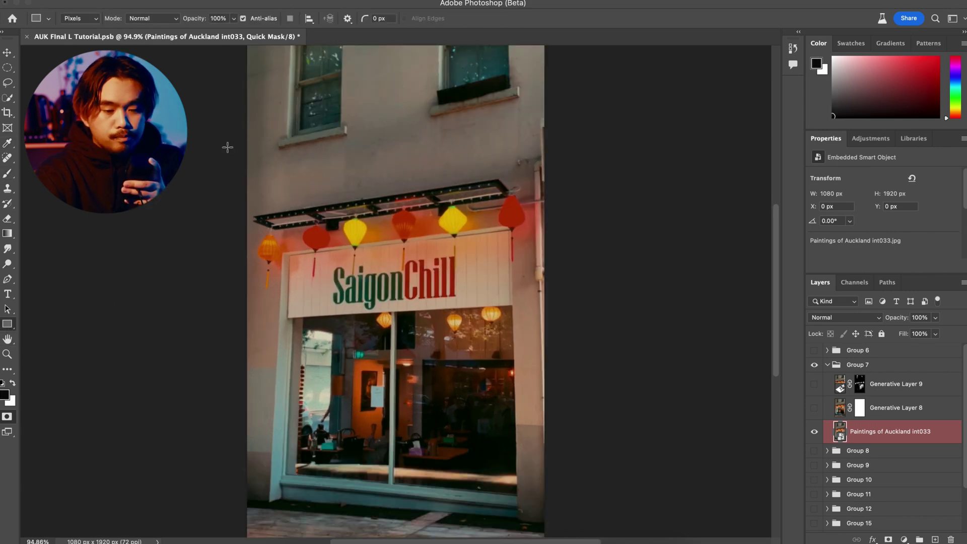
drag(270, 71, 528, 518)
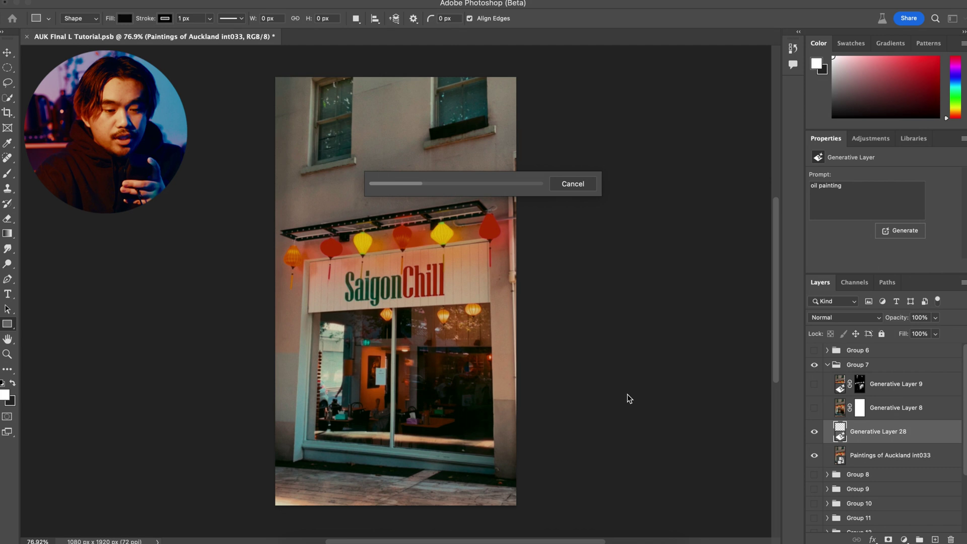
drag(839, 431, 839, 399)
click(896, 431)
- Hide the original int033 photo layer and select Generative Layer 8
key(b)
click(814, 431)
click(814, 455)
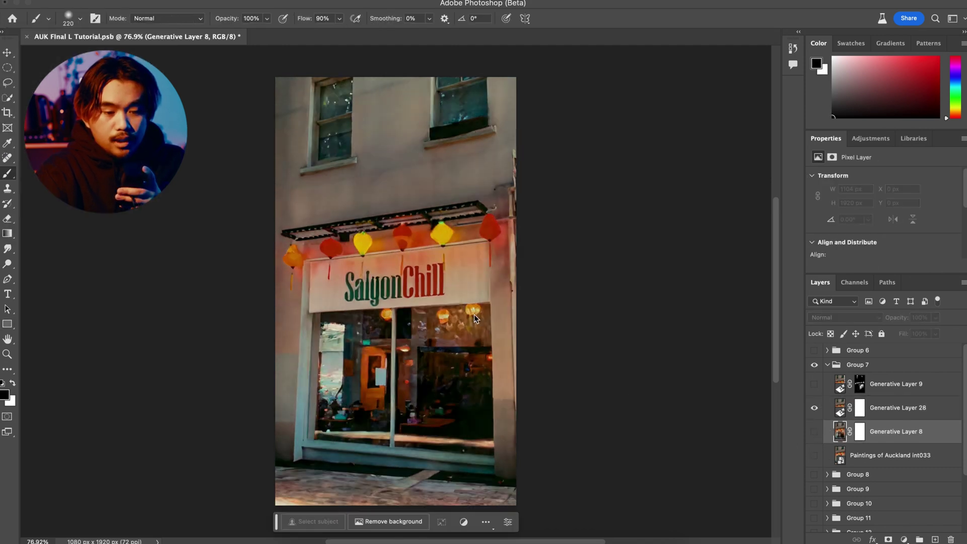
- Paint Generative Layer 28's mask black with a large brush to hide most of the oil painting
click(858, 407)
scroll(448, 241, down, 2)
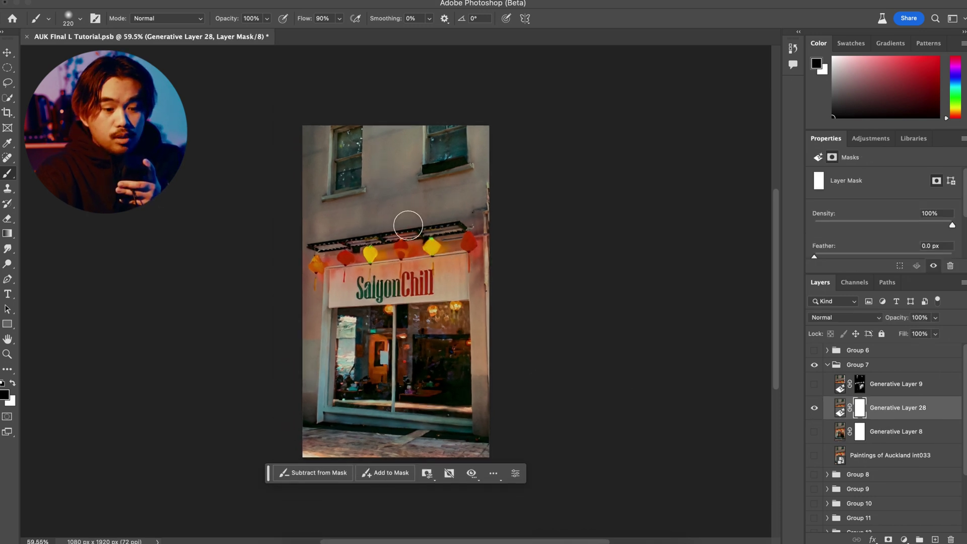
click(81, 19)
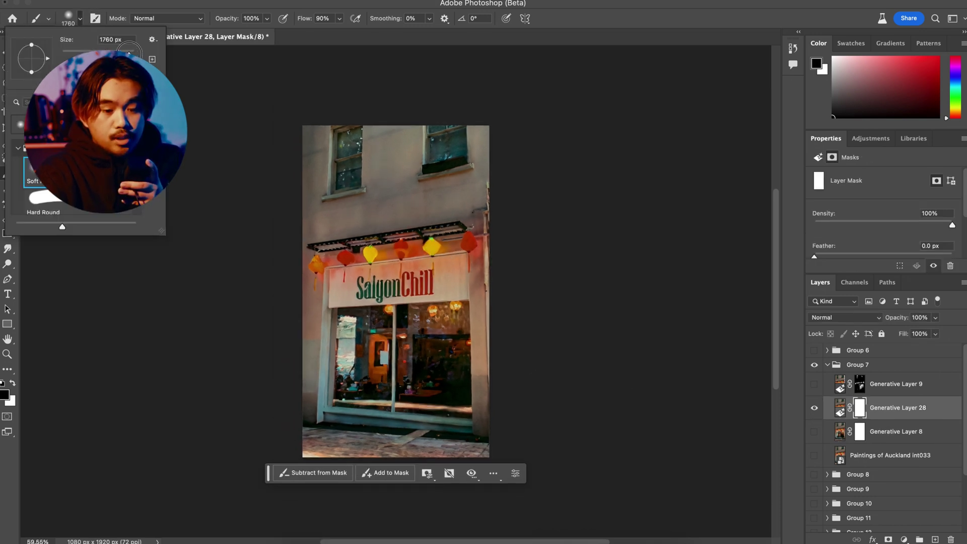
mouse_move(387, 126)
mouse_down()
mouse_move(259, 194)
mouse_move(378, 409)
mouse_move(345, 410)
mouse_up()
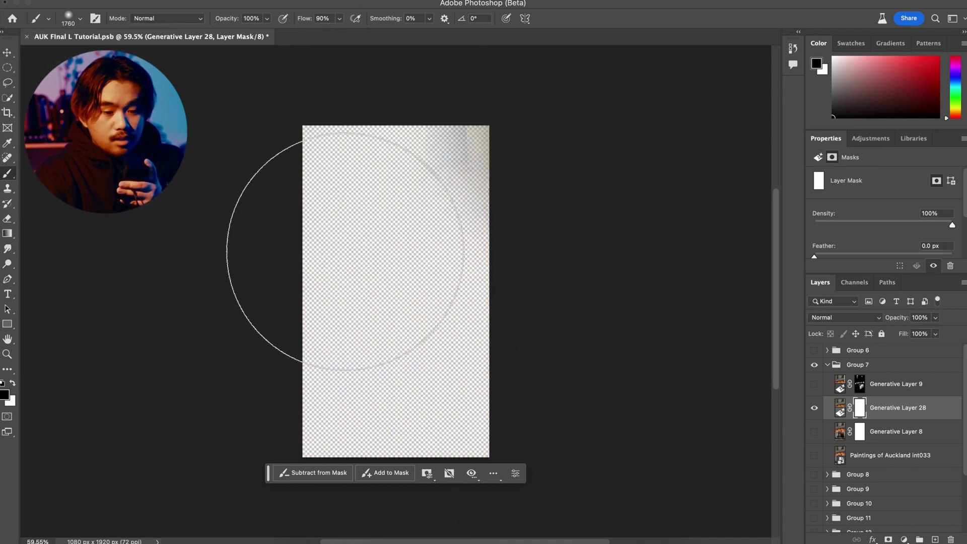
drag(346, 252, 346, 183)
- Brush small white patches back in with a 23 px brush and step to oil painting variation 3/3
click(13, 383)
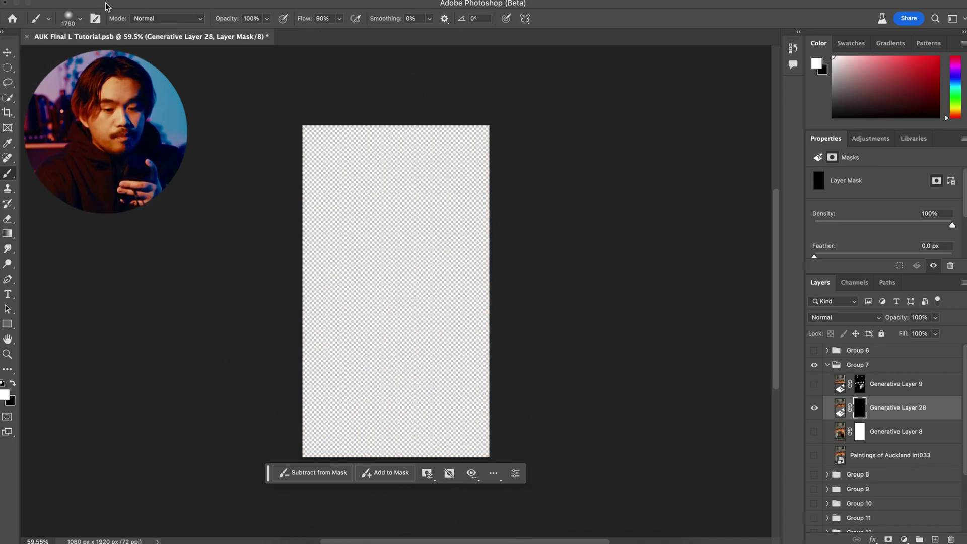
click(80, 18)
click(813, 431)
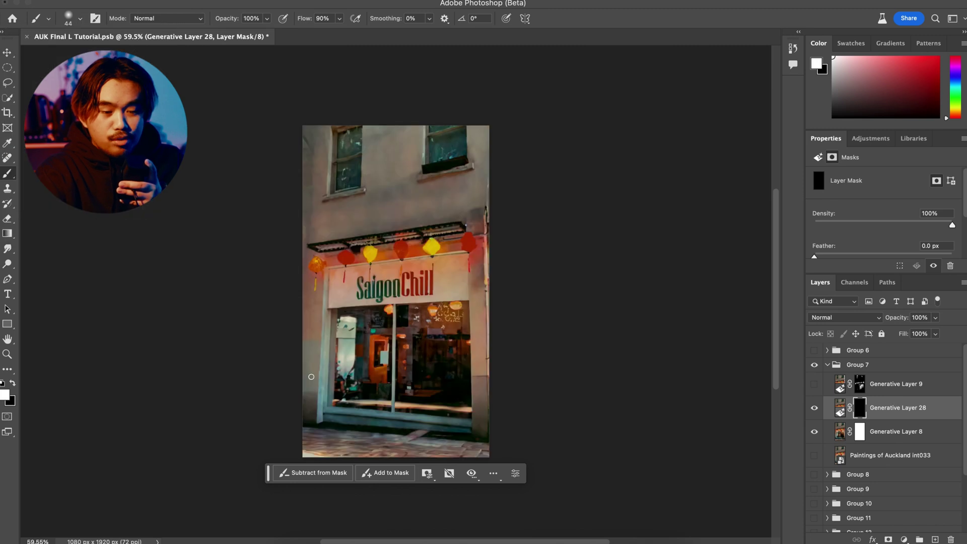
scroll(313, 282, up, 3)
click(80, 19)
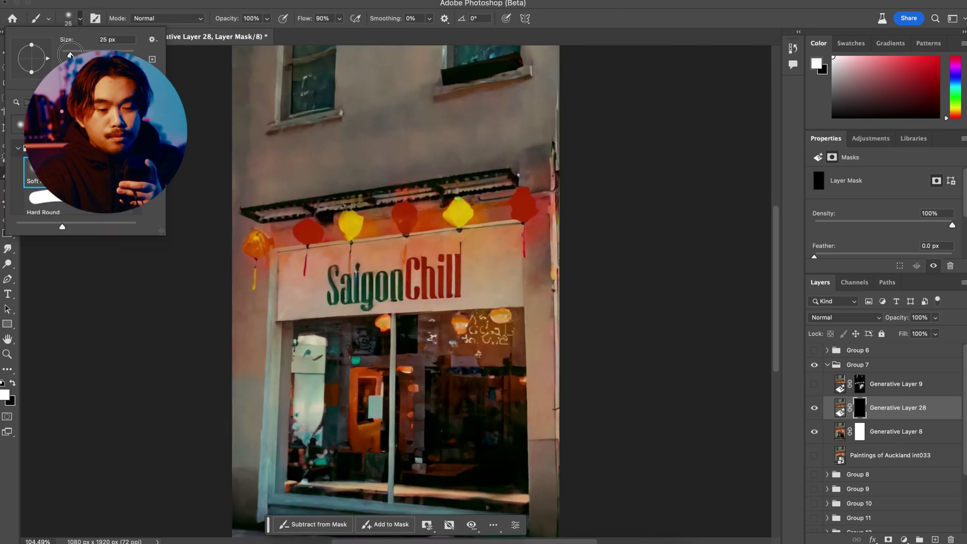
key(Return)
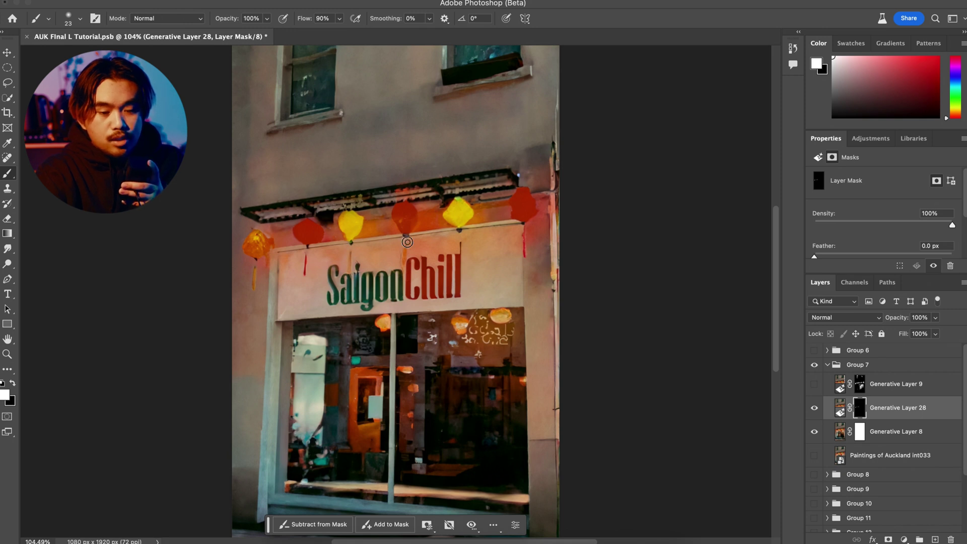
scroll(302, 207, up, 4)
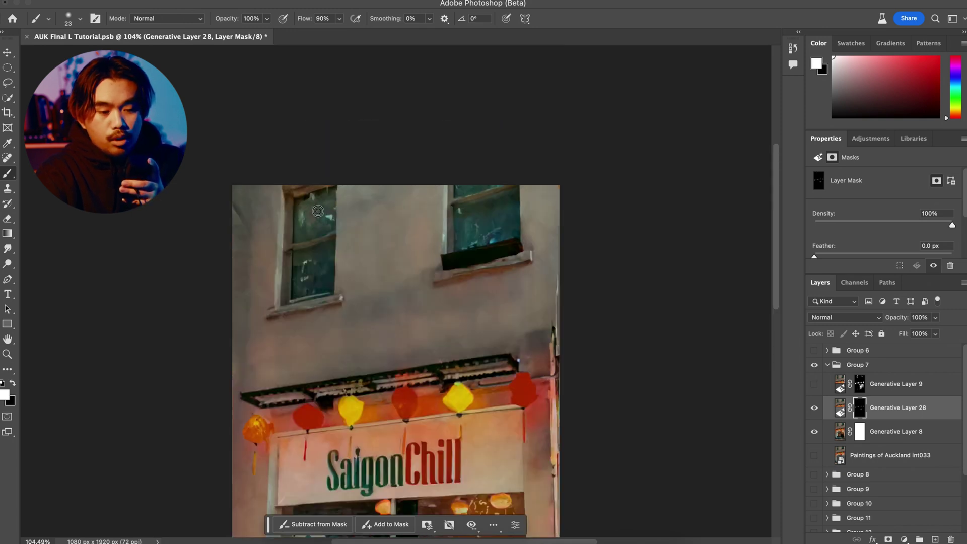
scroll(333, 215, down, 2)
click(814, 431)
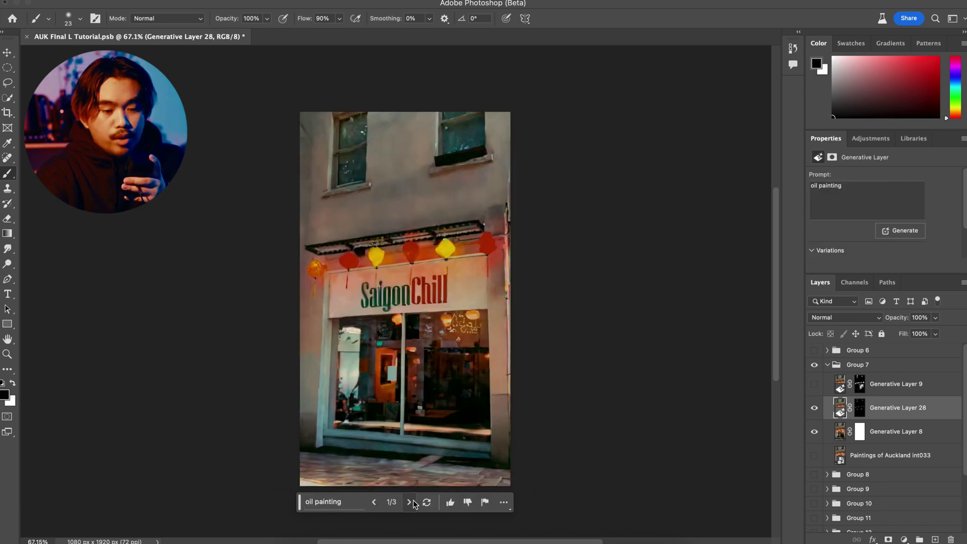
click(410, 502)
click(410, 502)
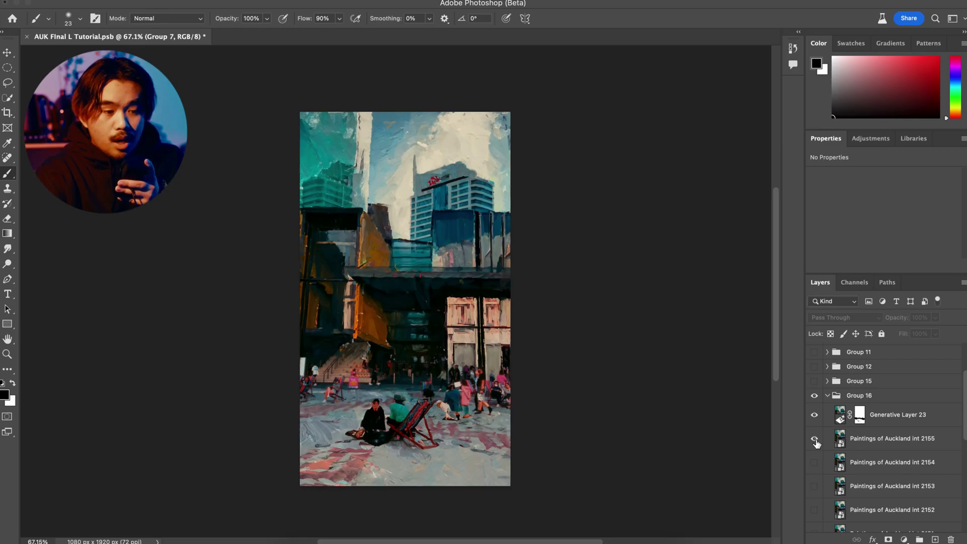
- Toggle the int 2155 photo and Generative Layer 23 in Group 16, leaving int 2155 hidden
scroll(817, 449, down, 1)
click(815, 417)
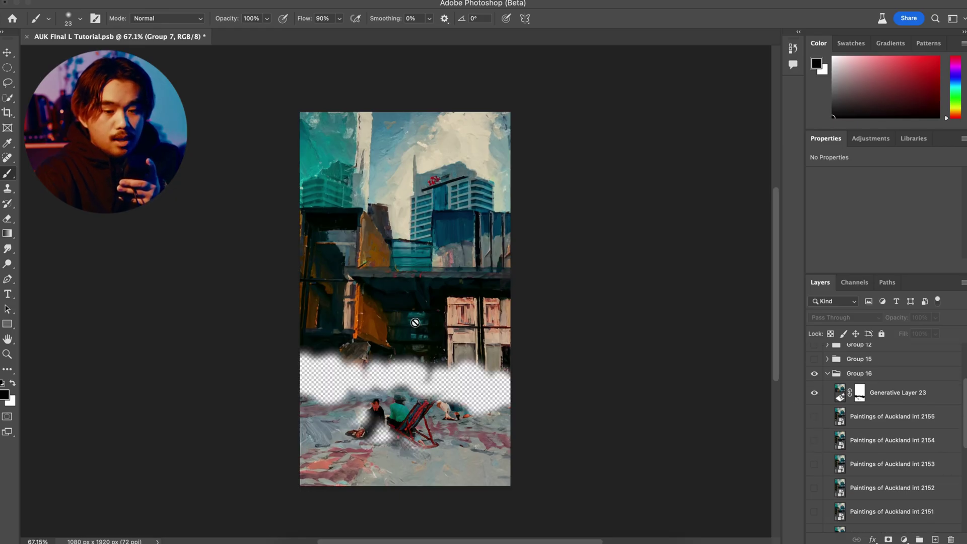
click(815, 396)
click(815, 396)
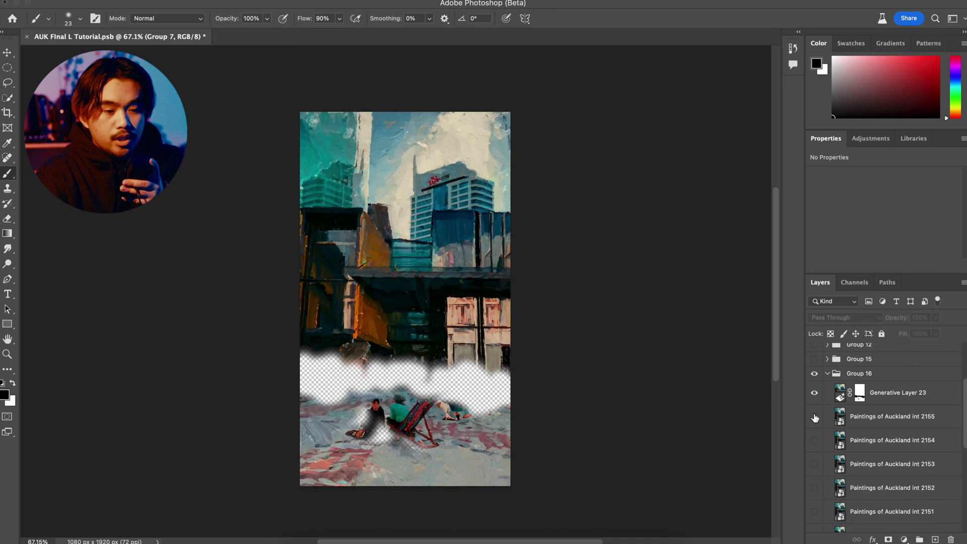
click(815, 417)
click(815, 416)
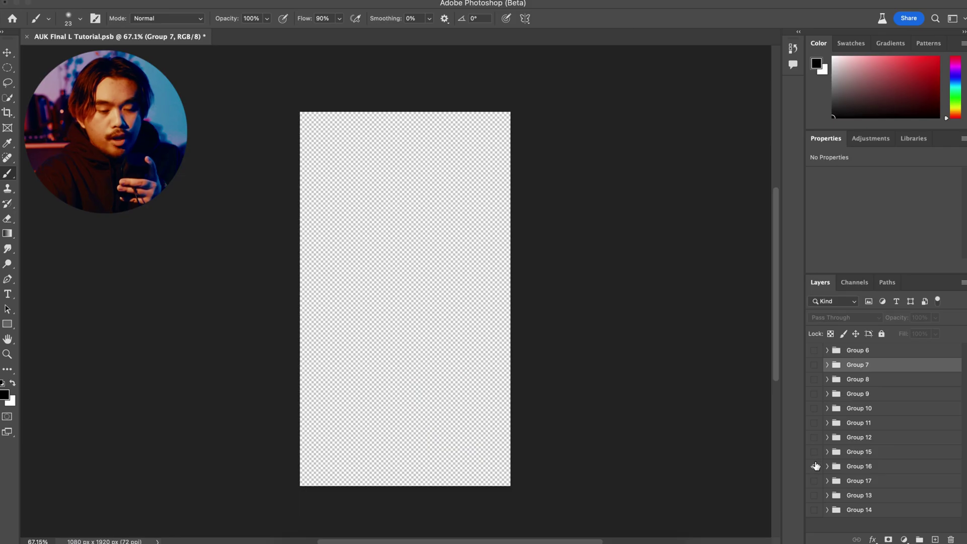
- Show and expand Group 15, then toggle Generative Layer 17 off and on to compare the scooter rider
click(814, 452)
click(824, 453)
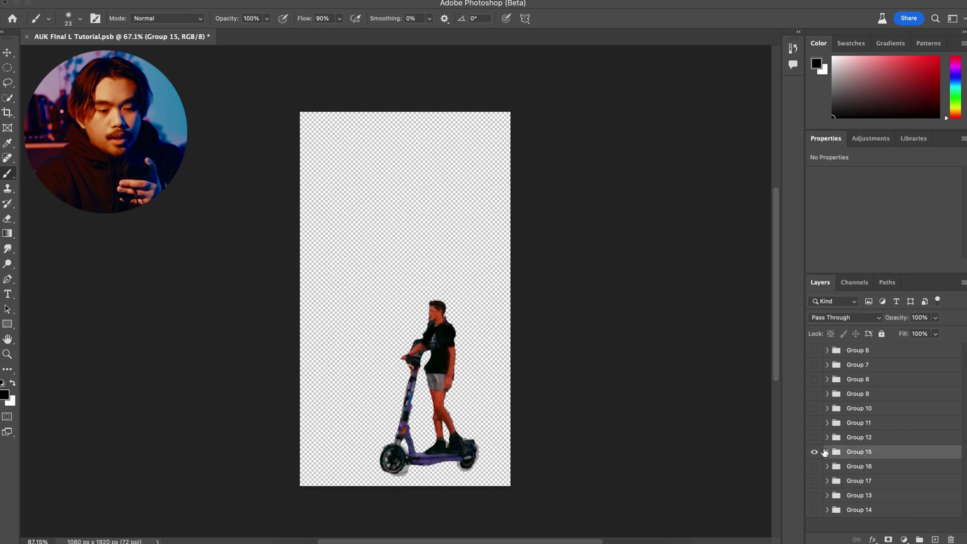
click(824, 453)
scroll(837, 456, down, 1)
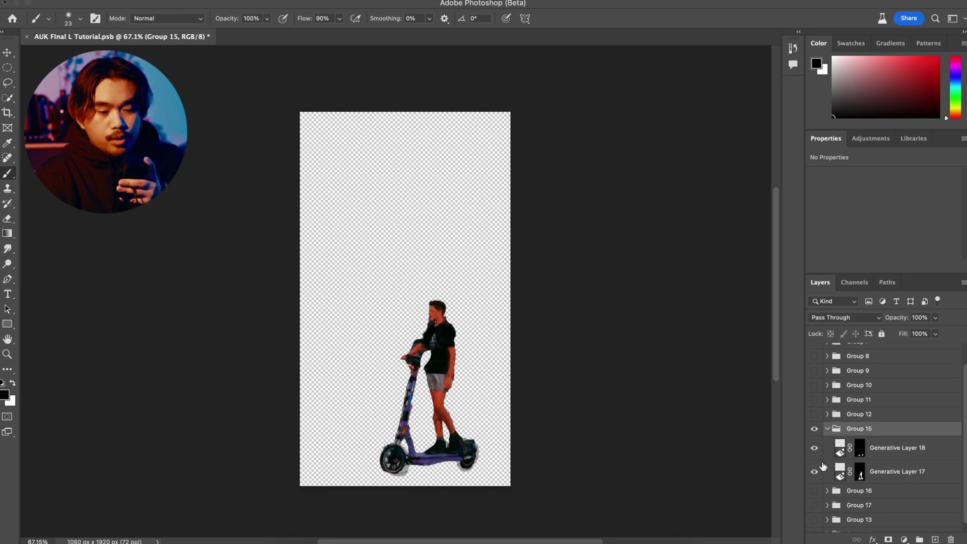
click(814, 474)
click(814, 473)
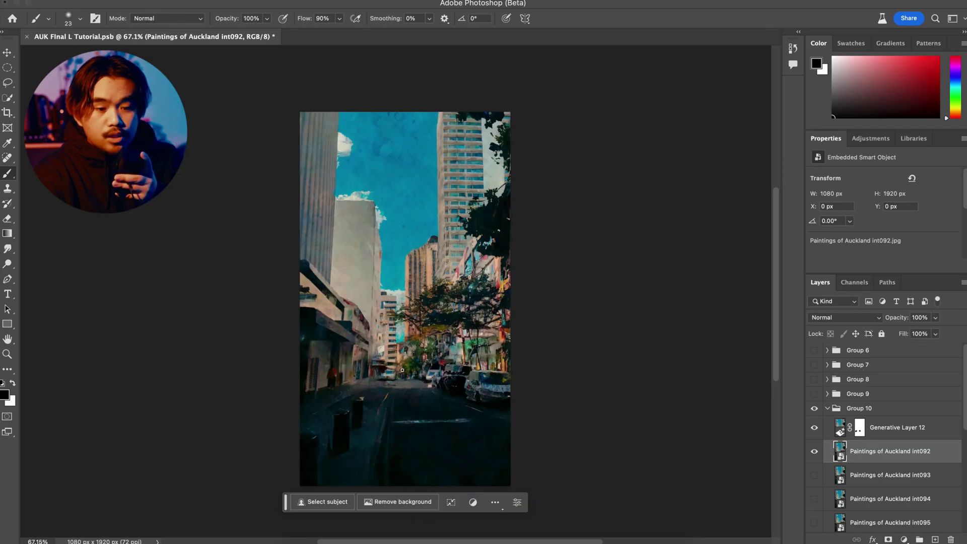
- Hide the Paintings of Auckland int092 photo in Group 10 and select Group 11
click(814, 451)
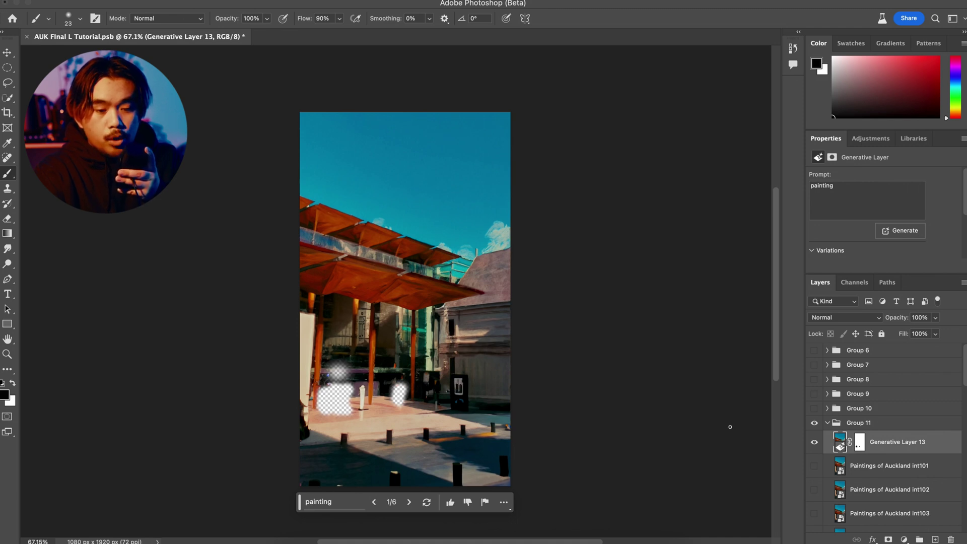
click(825, 426)
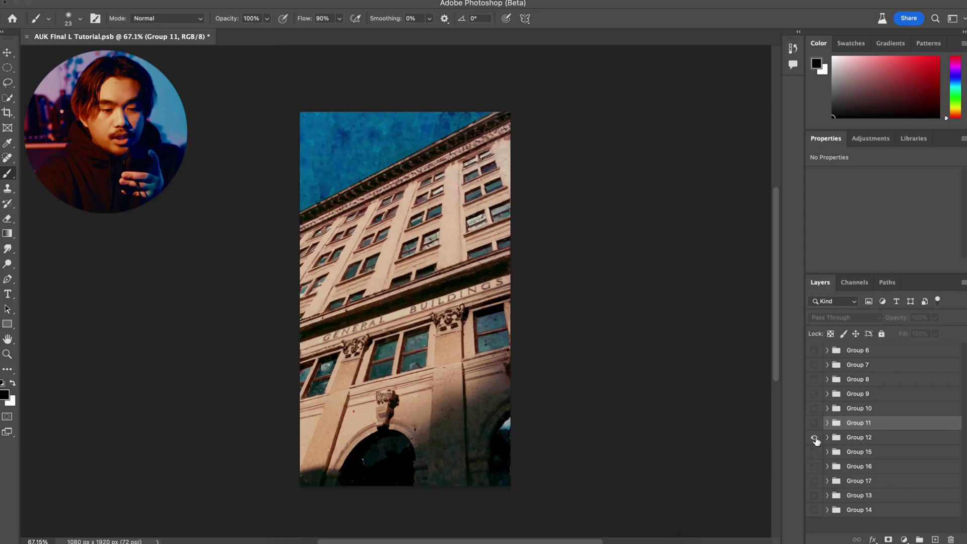
- Expand Group 12 and preview it with Generative Layer 14 and the int128 photo hidden
click(826, 438)
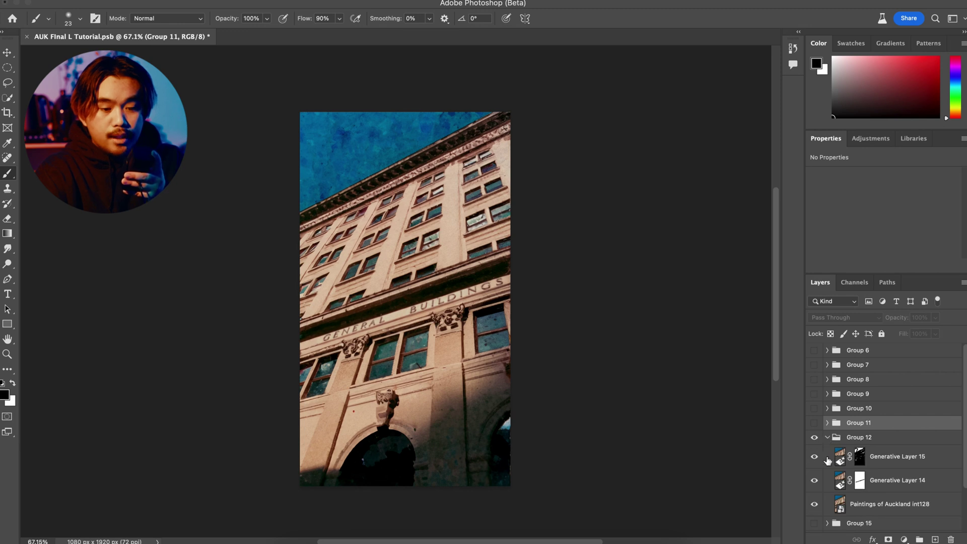
scroll(821, 477, down, 2)
click(814, 453)
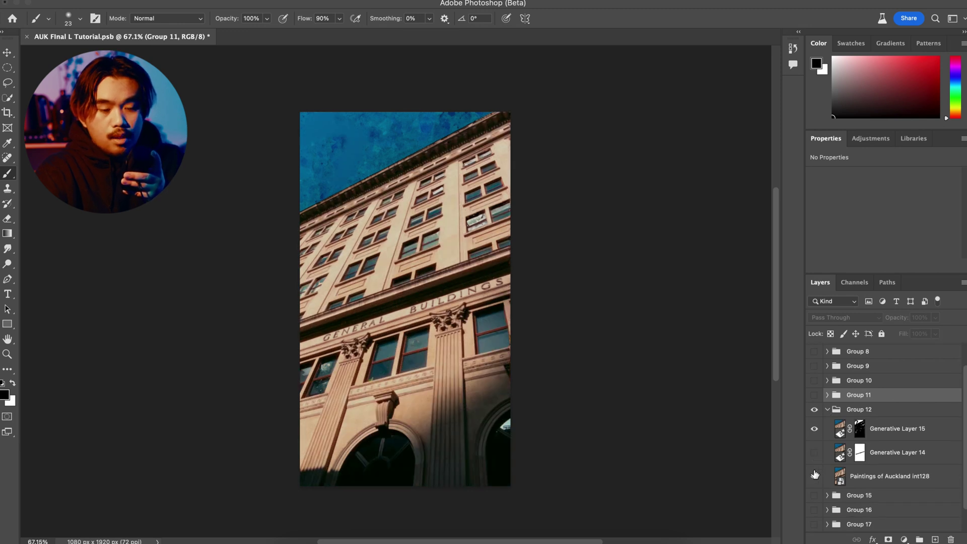
click(814, 475)
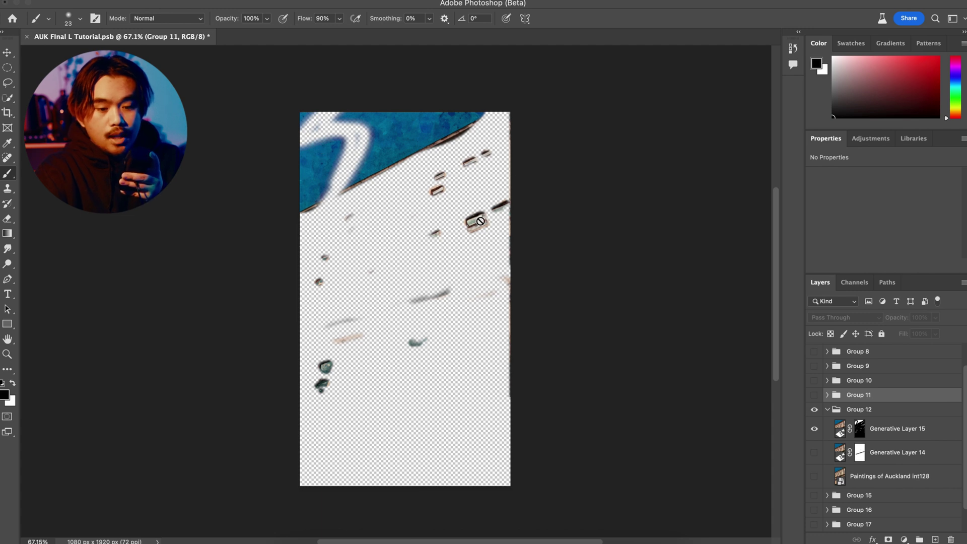
click(814, 452)
- Advance Generative Layer 15's watercolour fill to variation 7/15, then collapse and hide Group 12
click(896, 429)
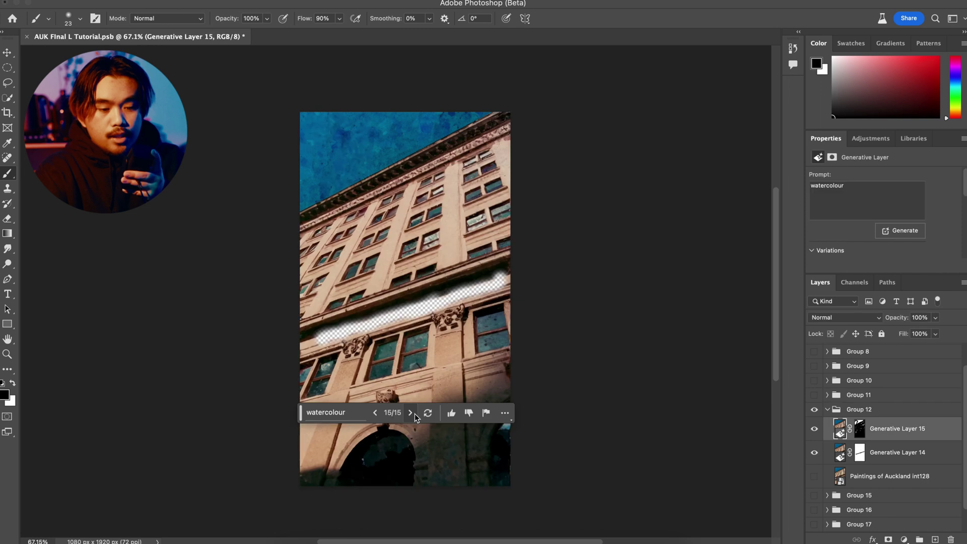
click(411, 412)
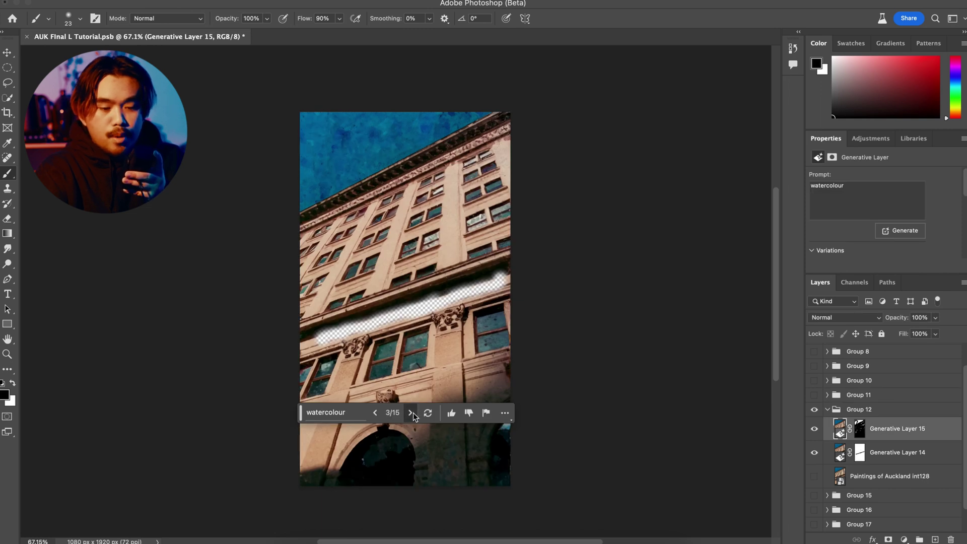
click(411, 412)
click(411, 412)
click(412, 412)
click(412, 412)
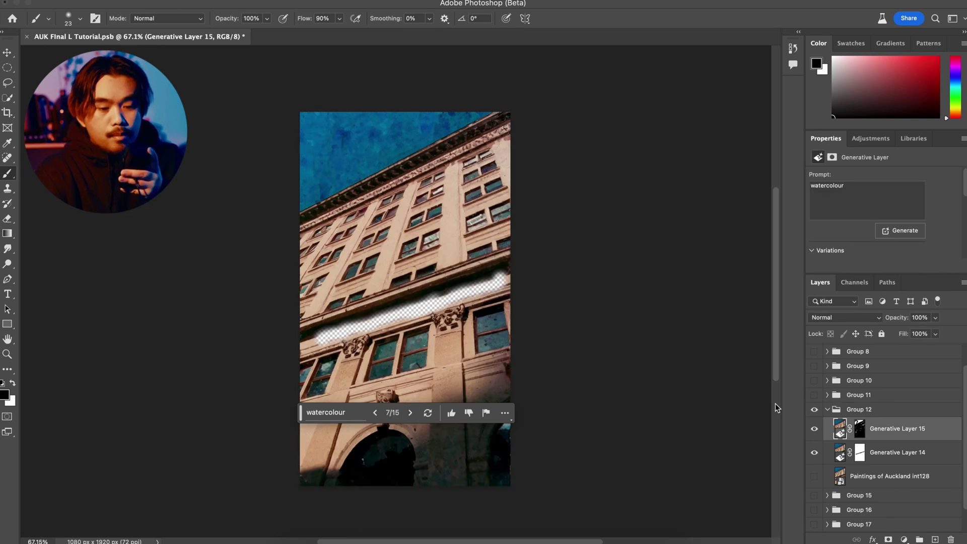
click(827, 410)
click(814, 438)
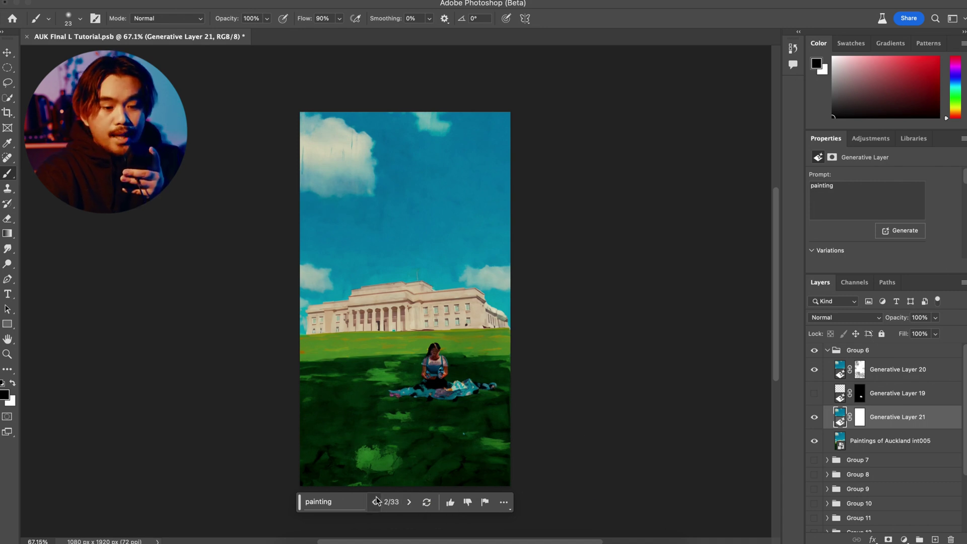
- Select Generative Layer 20's layer mask in Group 6
click(855, 377)
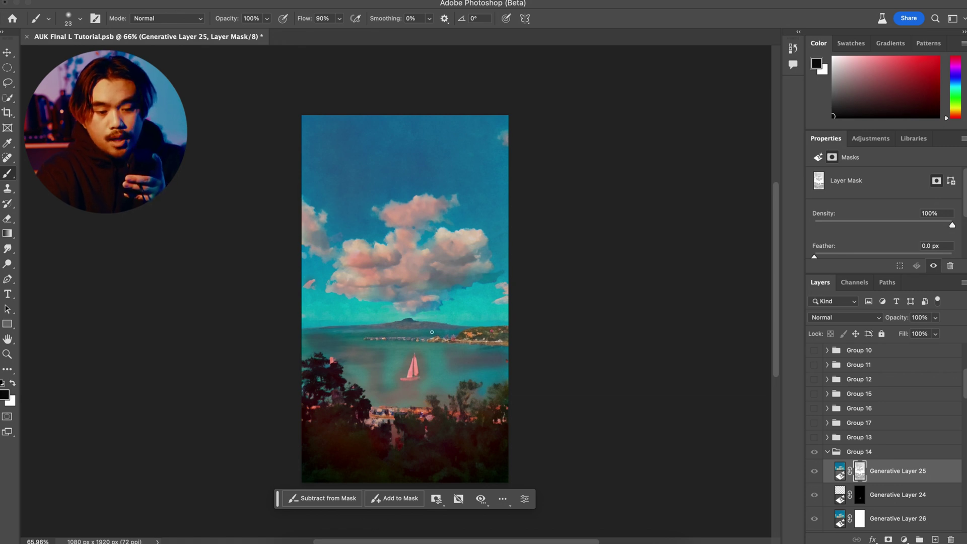
- Switch to Generative Layer 26 and step nine times through its harbour paint variations
key(alt+bracketleft)
key(alt+bracketleft)
click(409, 498)
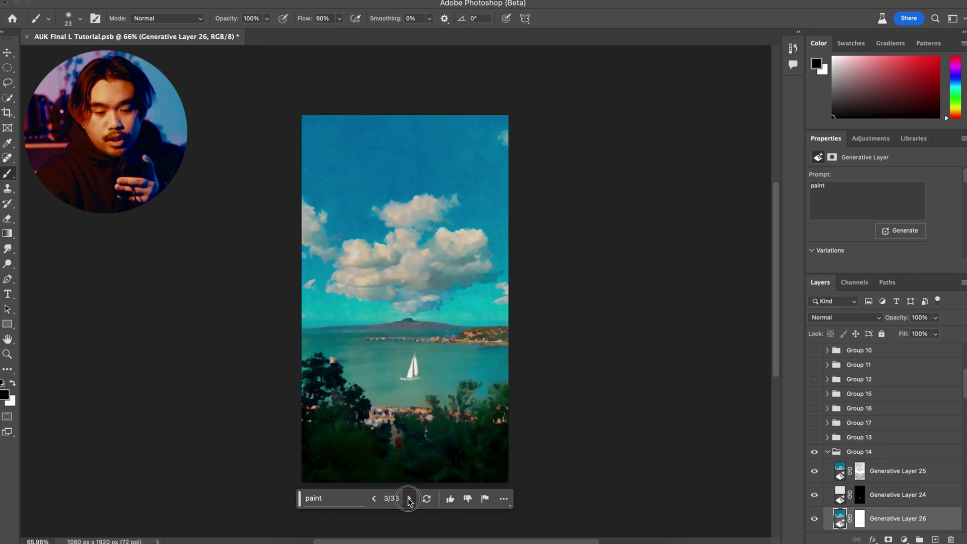
click(409, 498)
click(409, 498)
click(409, 499)
click(409, 499)
click(409, 499)
click(409, 499)
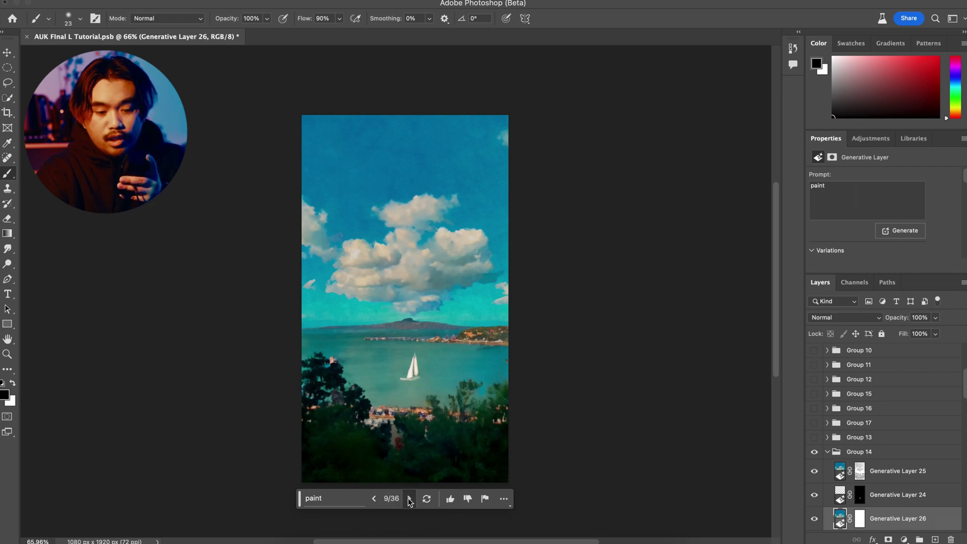
click(409, 499)
click(409, 498)
click(409, 499)
click(408, 499)
click(409, 498)
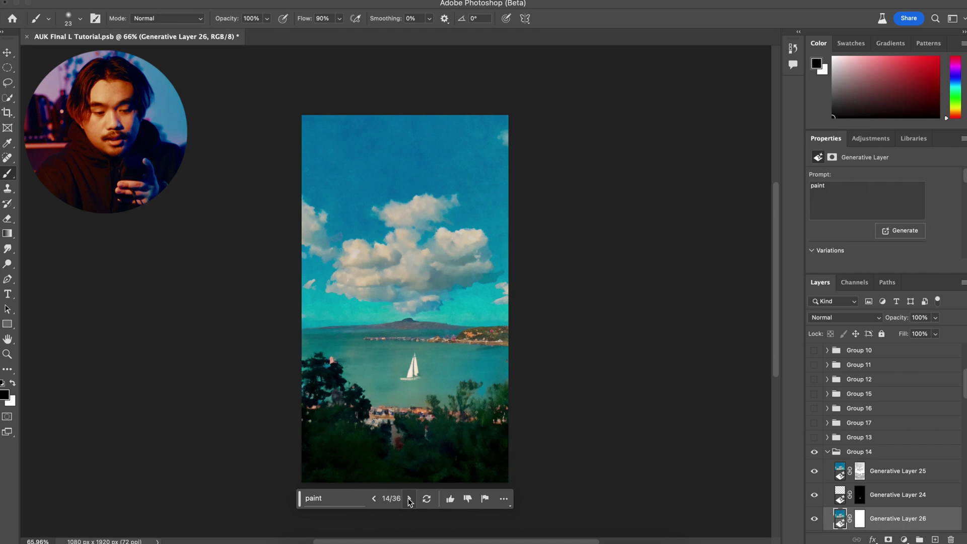